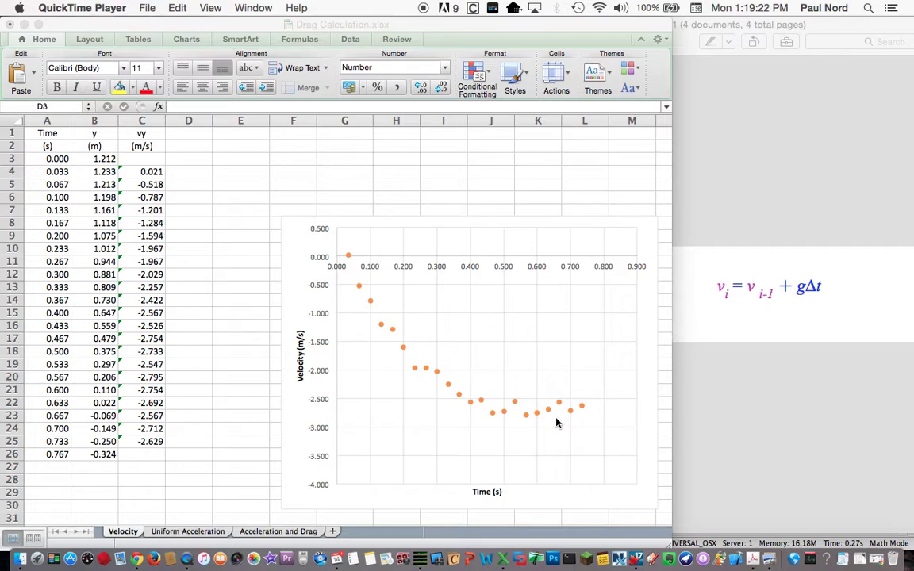
Step: Show the Uniform Acceleration sheet and check the starting velocity in D3 against the equations document
click(203, 533)
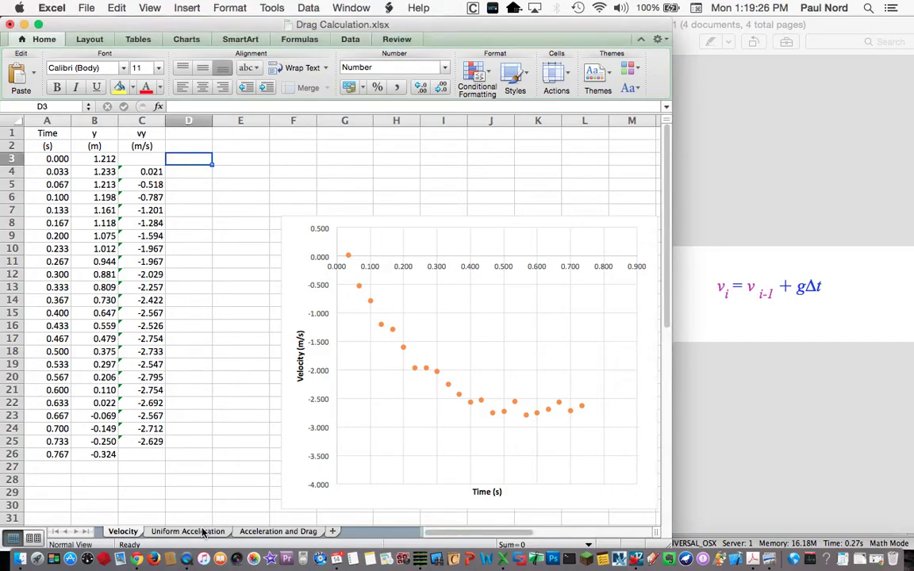
click(203, 532)
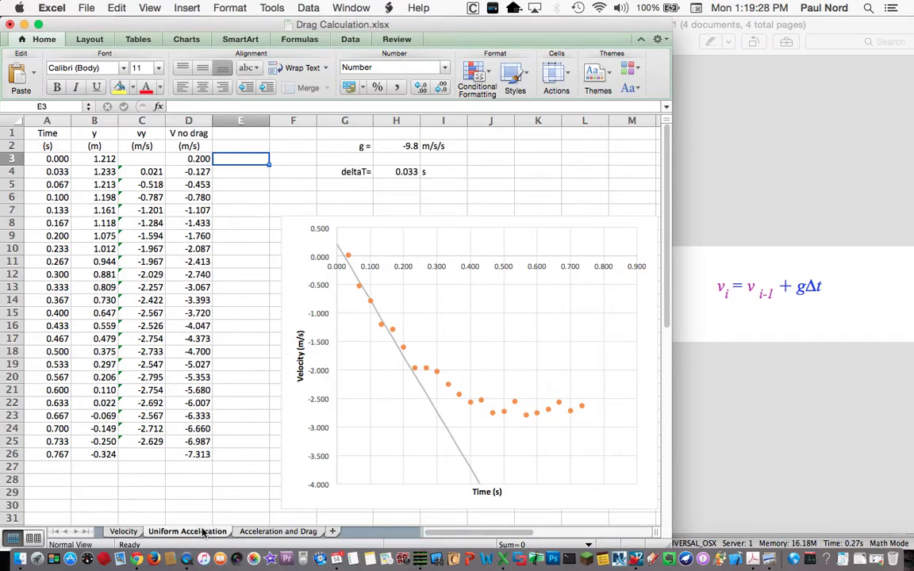
click(200, 160)
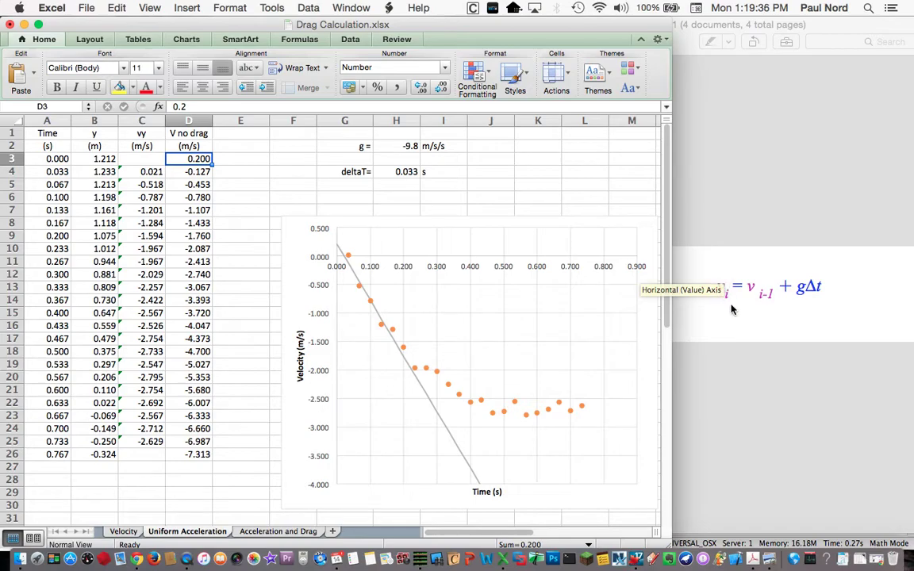
click(790, 400)
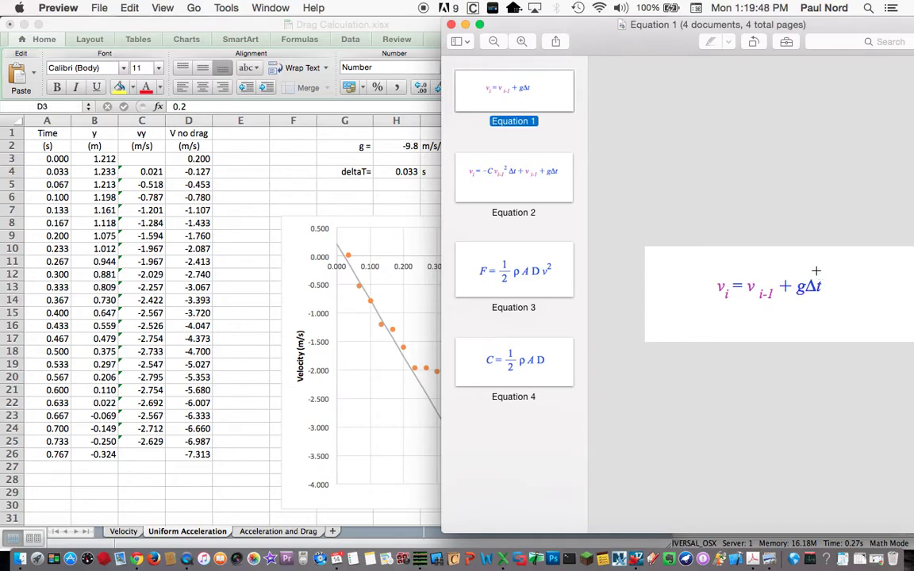
click(413, 26)
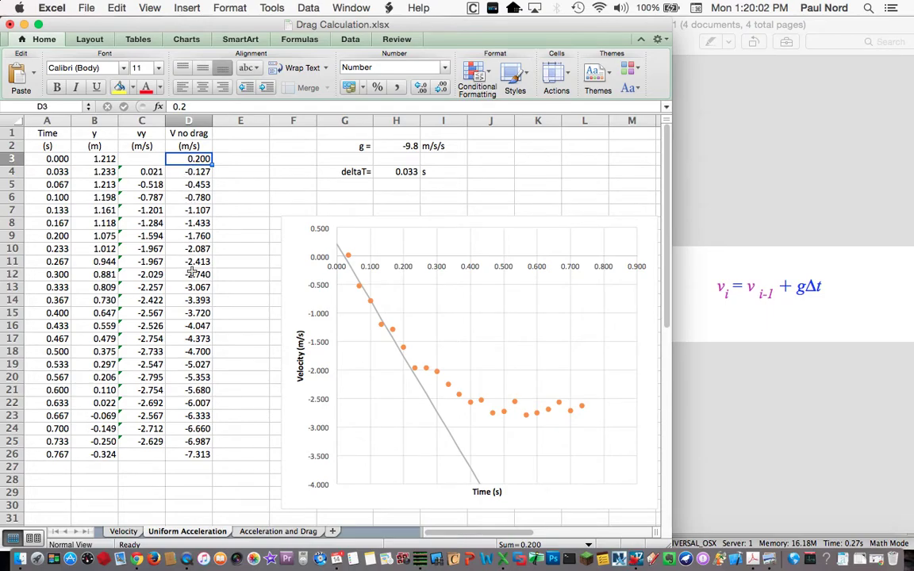
click(194, 174)
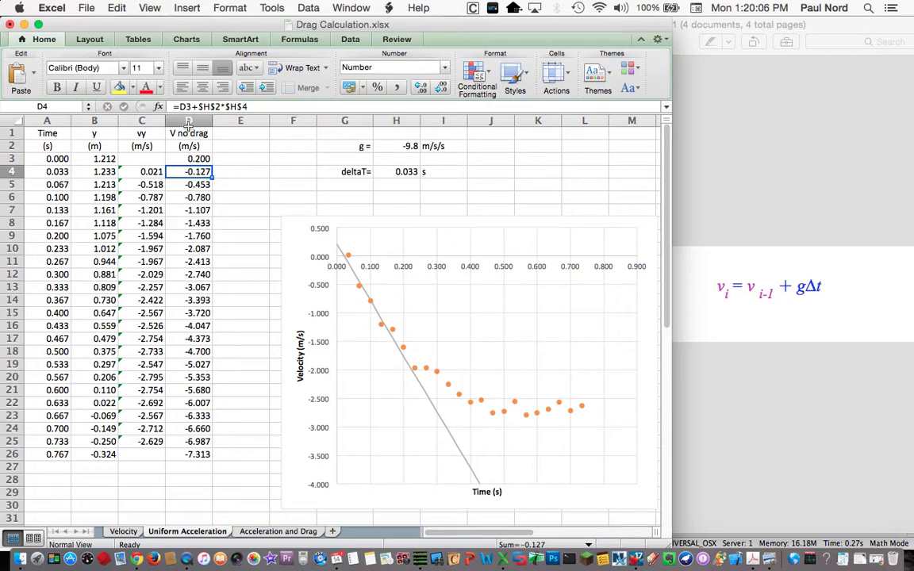
double_click(192, 173)
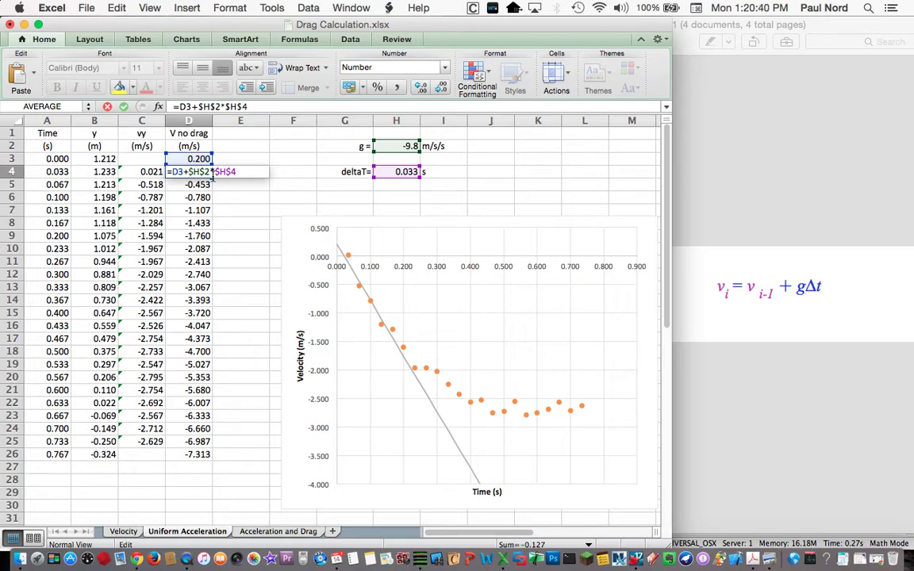
key(Return)
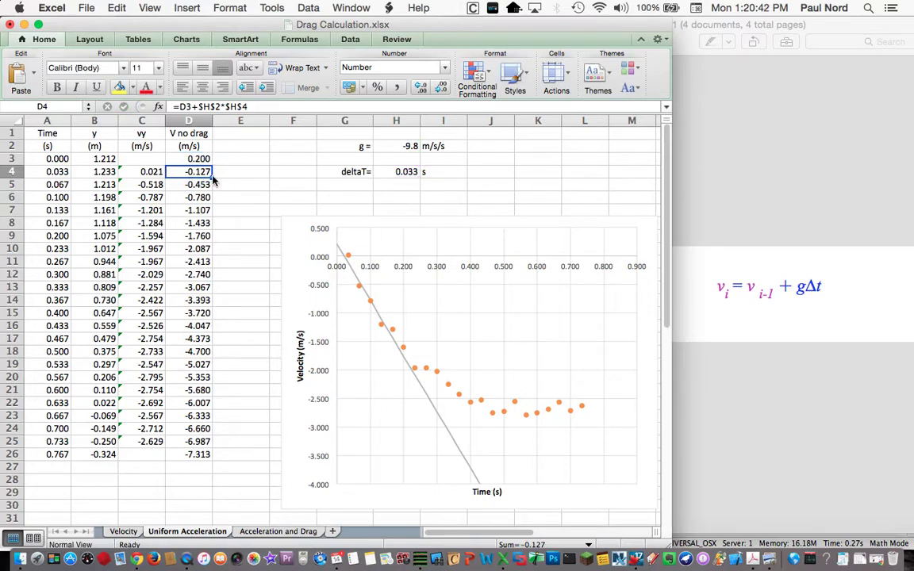
key(Down)
key(Down)
key(Down)
key(Down)
key(Down)
key(Down)
key(Down)
key(Up)
key(Up)
key(Up)
key(Up)
key(Up)
key(Up)
key(Up)
key(Down)
key(Down)
key(Down)
key(Down)
key(Down)
key(Up)
key(Up)
key(Up)
key(Up)
key(Down)
key(Down)
key(Down)
key(Up)
key(Up)
key(Up)
key(Up)
key(Up)
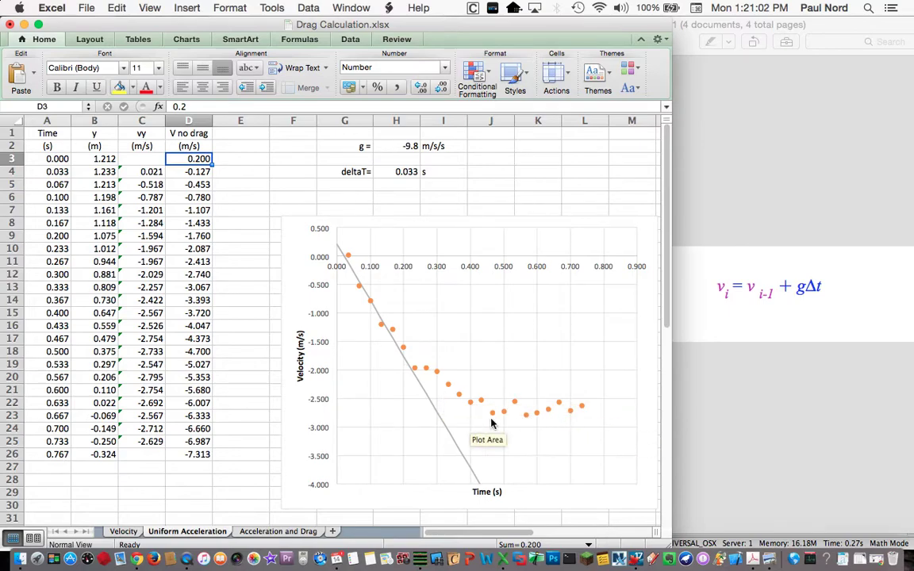
Step: Show Equation 2, the drag velocity update v_i = −C·v_{i−1}²Δt + v_{i−1} + gΔt, in Preview
click(811, 31)
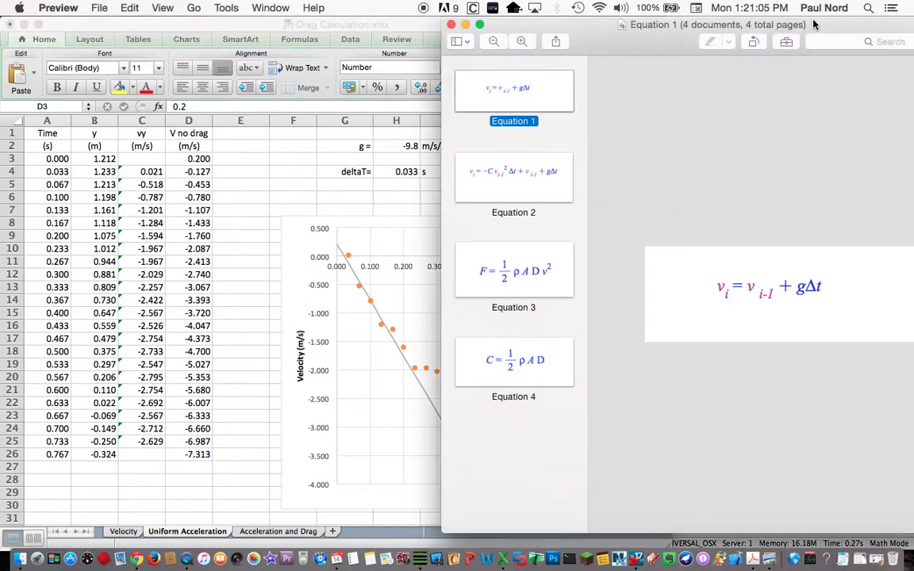
click(500, 191)
click(403, 24)
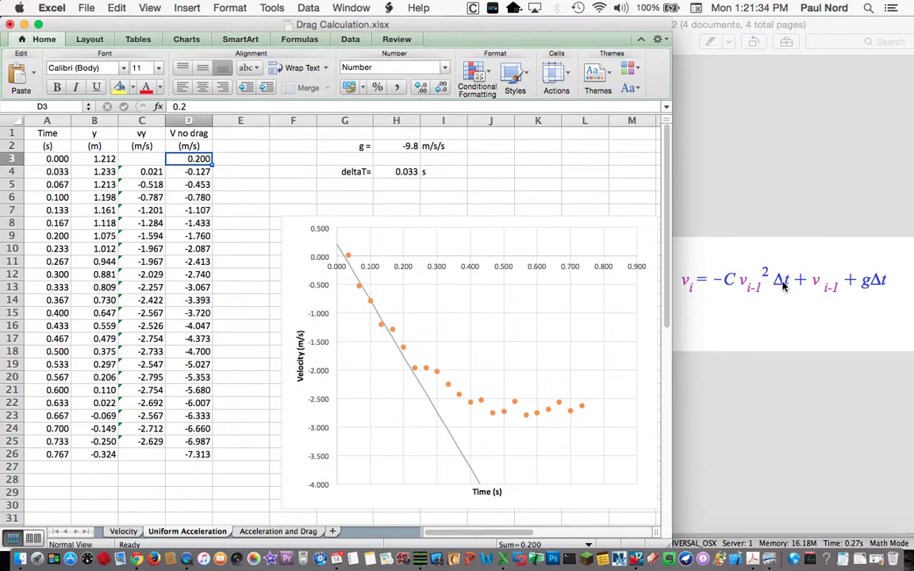
Step: Show the Acceleration and Drag sheet, inspect E4's with-drag velocity formula and select coefficient H6
click(285, 532)
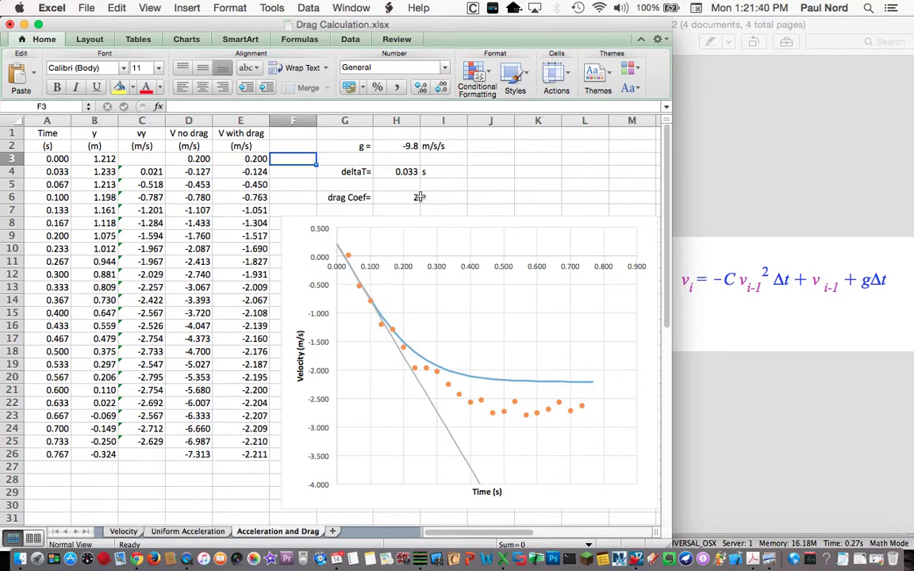
click(261, 175)
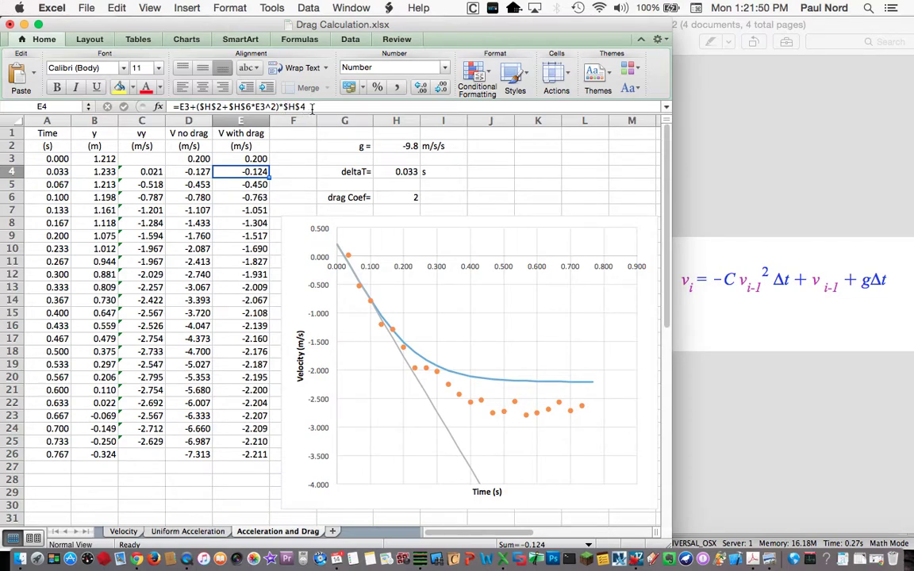
click(256, 107)
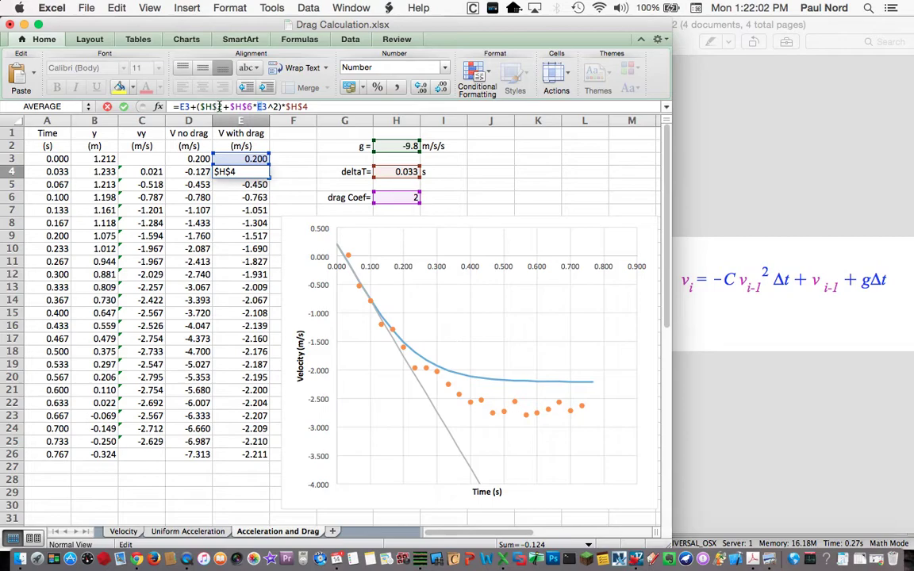
key(Return)
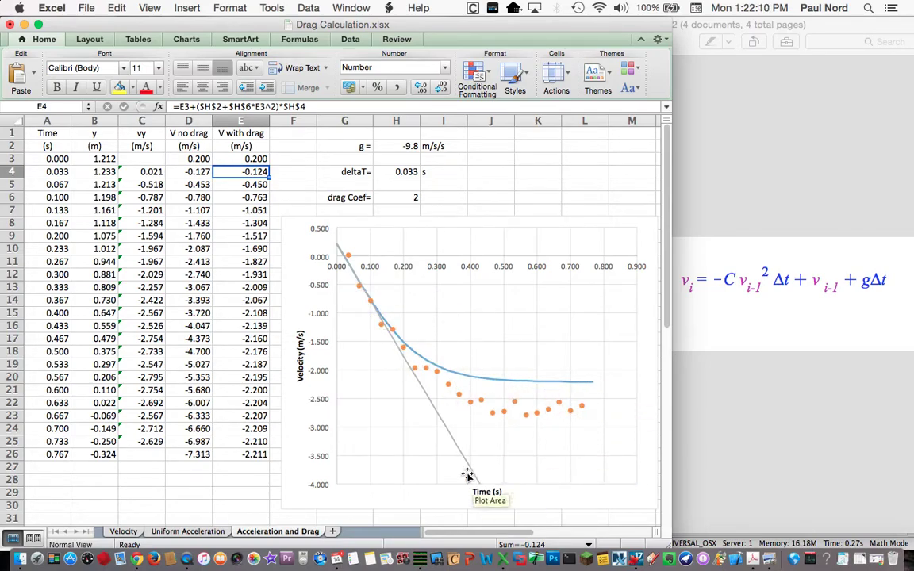
mouse_move(554, 434)
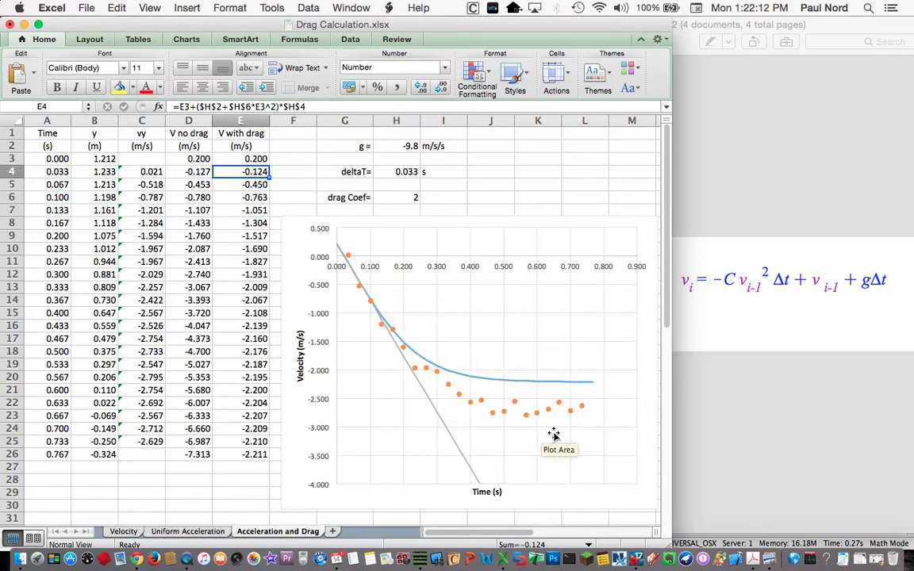
click(409, 198)
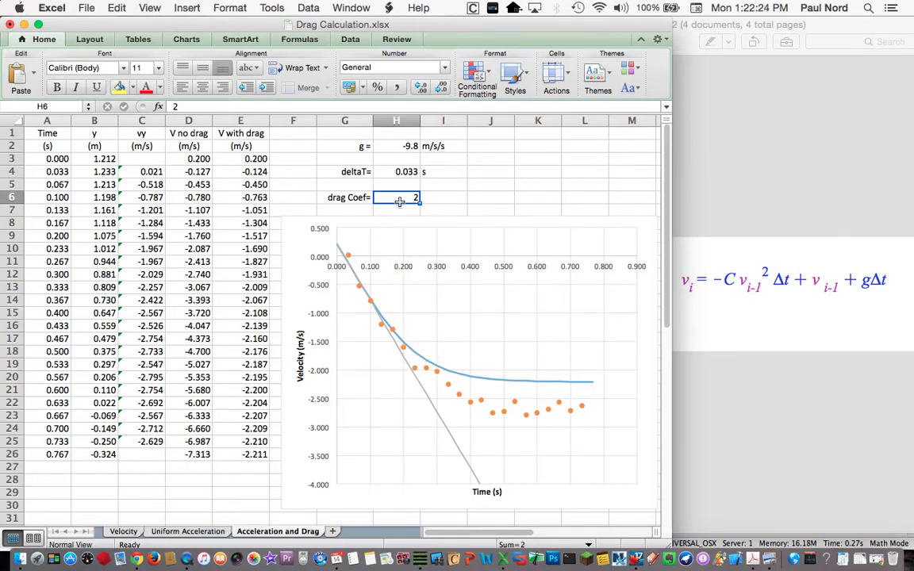
Step: Try drag coefficients 1, 1.3 and 1.25 in H6, settling on 1.3
text(1)
key(Return)
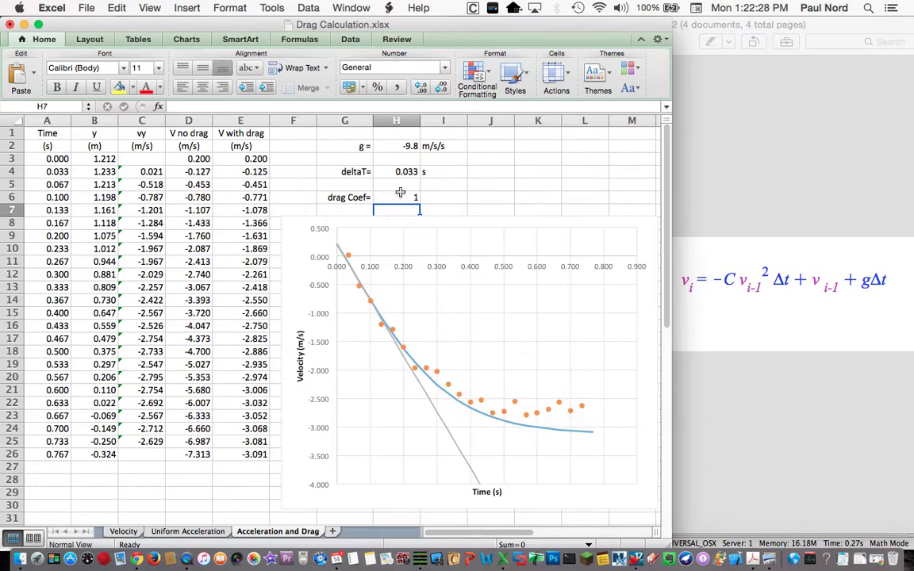
click(404, 197)
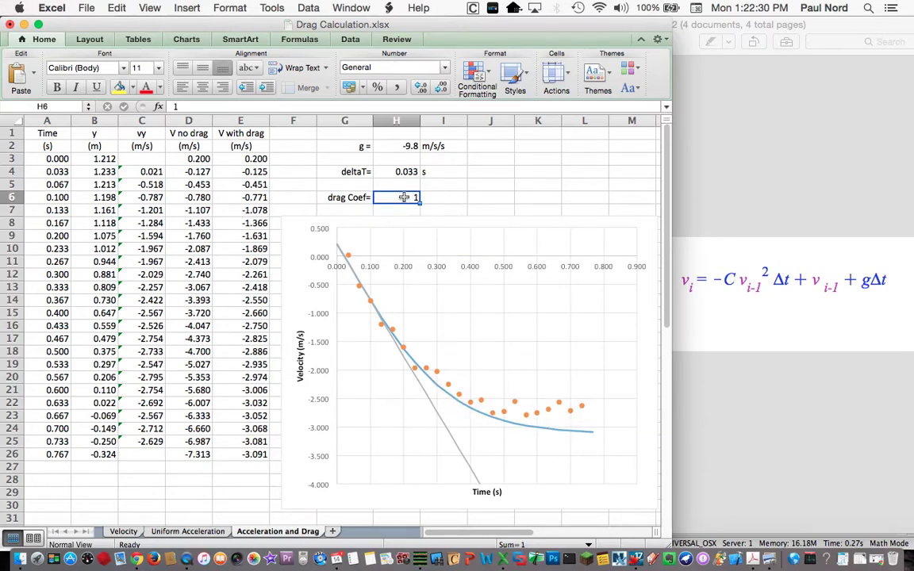
text(1.3)
key(Return)
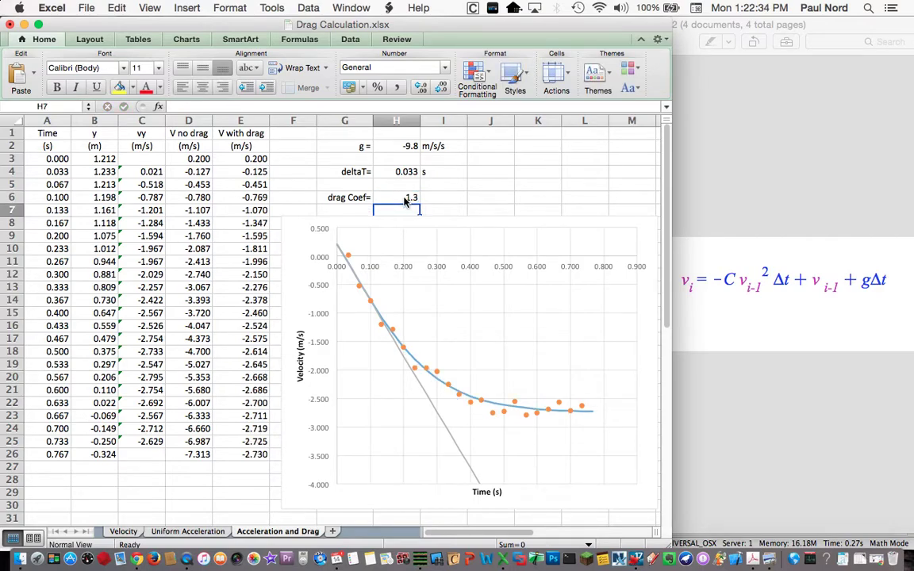
click(404, 199)
text(1)
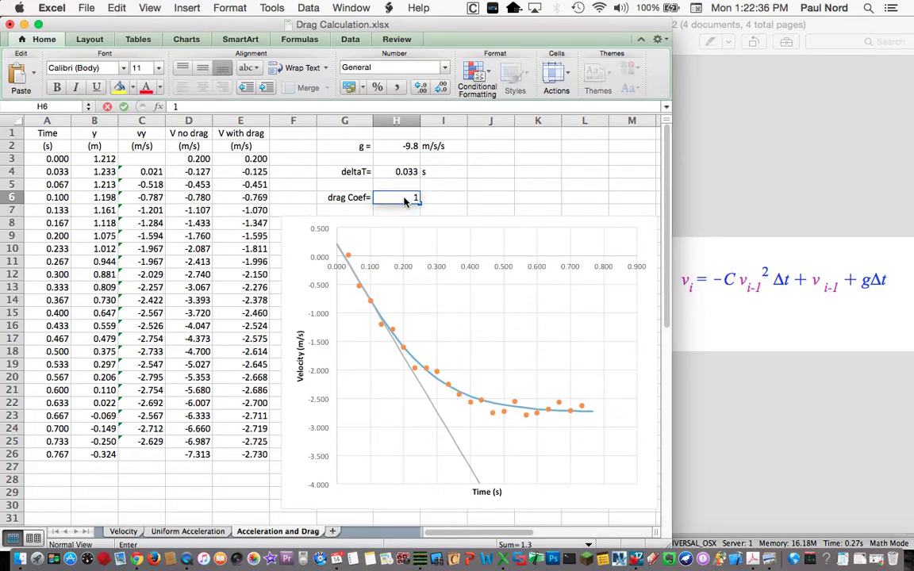
text(.25)
key(Return)
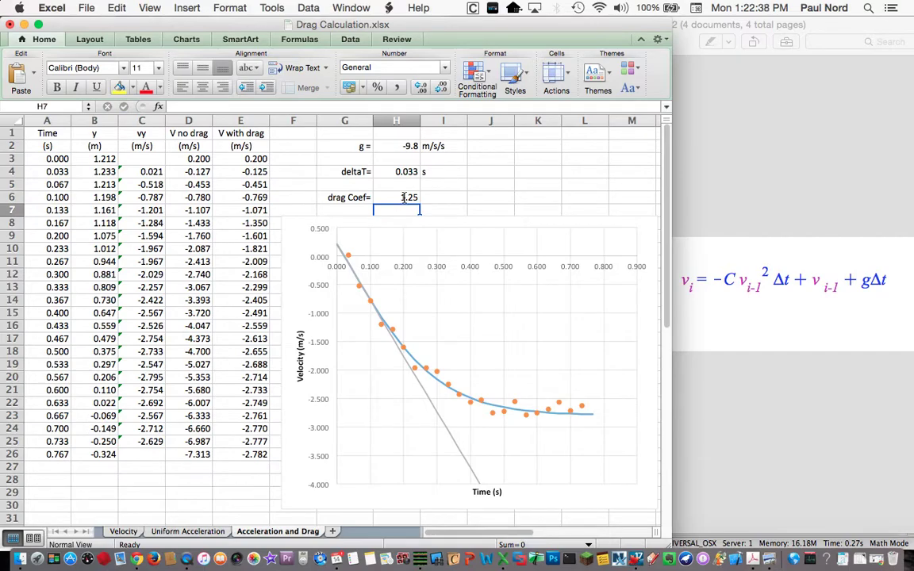
click(406, 198)
text(1.3)
key(Return)
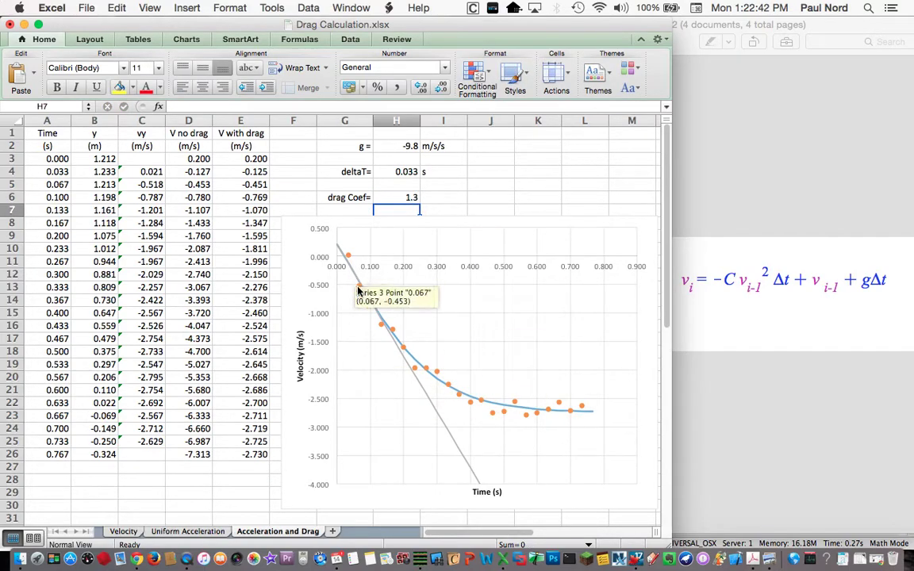
click(407, 197)
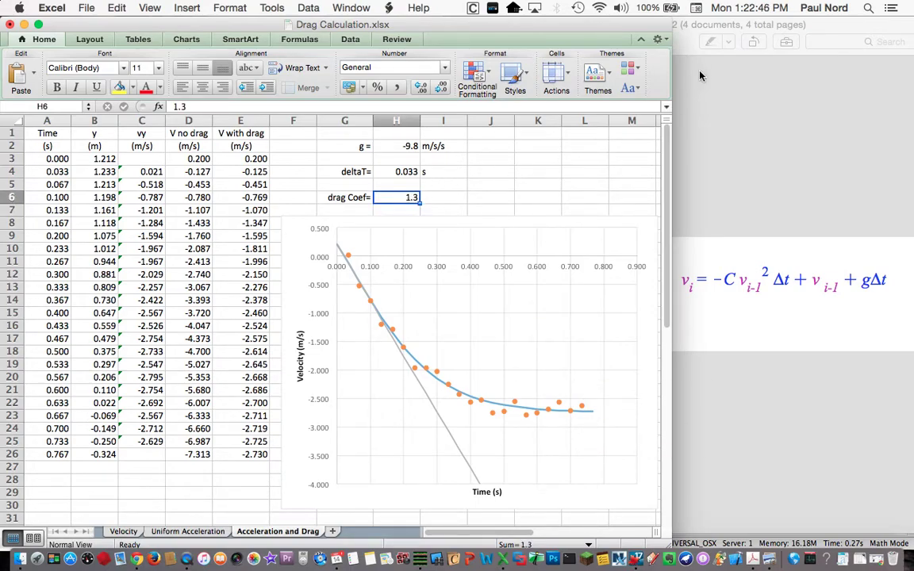
Step: Show Equation 3, drag force F = ½ρADv², then Equation 4, C = ½ρAD, in Preview
click(715, 24)
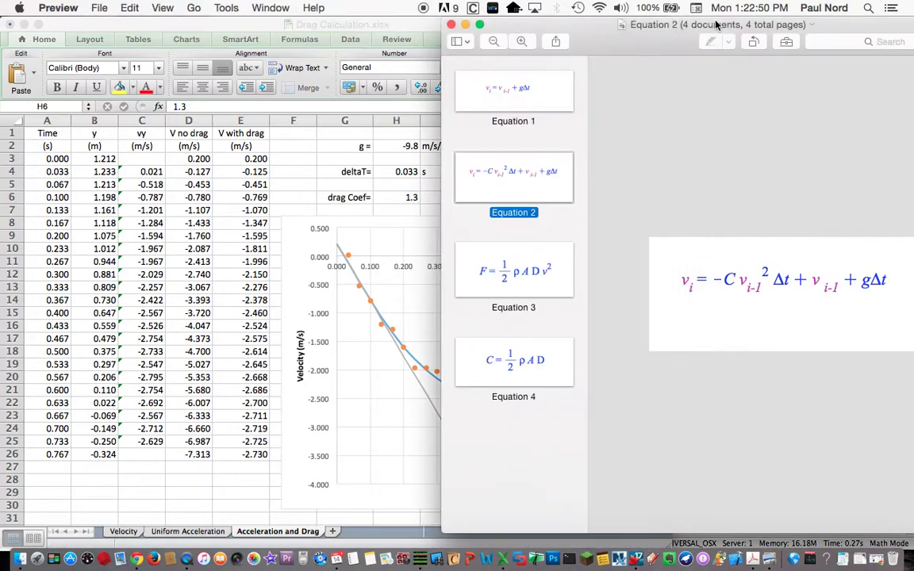
click(527, 254)
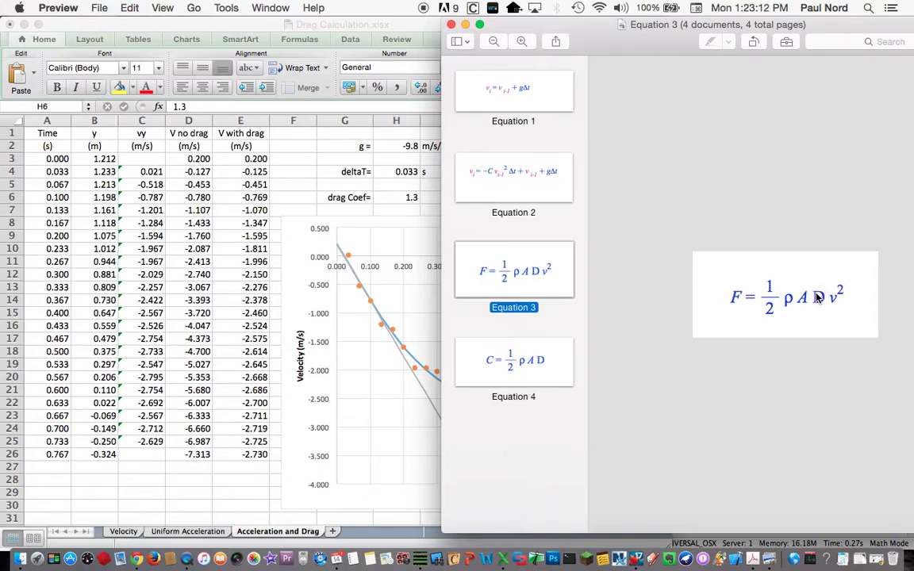
click(553, 354)
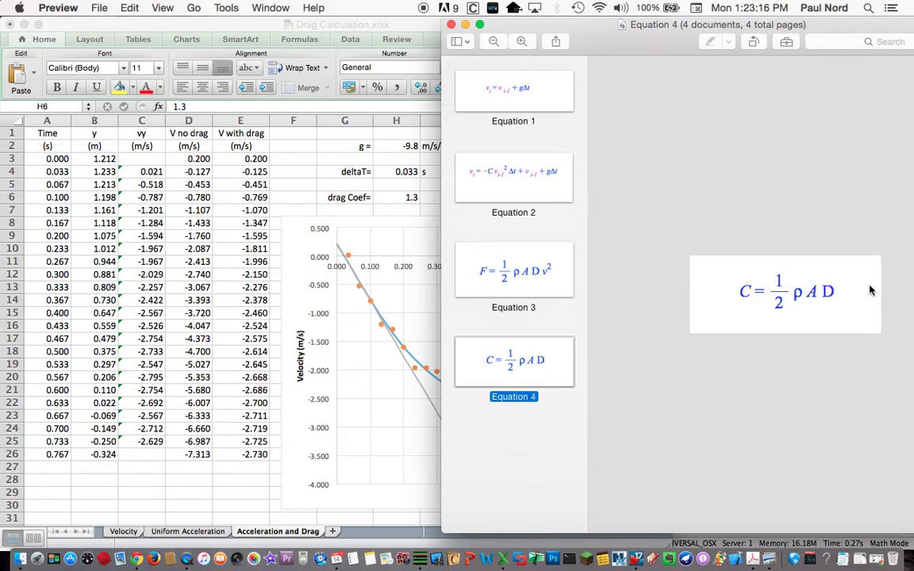